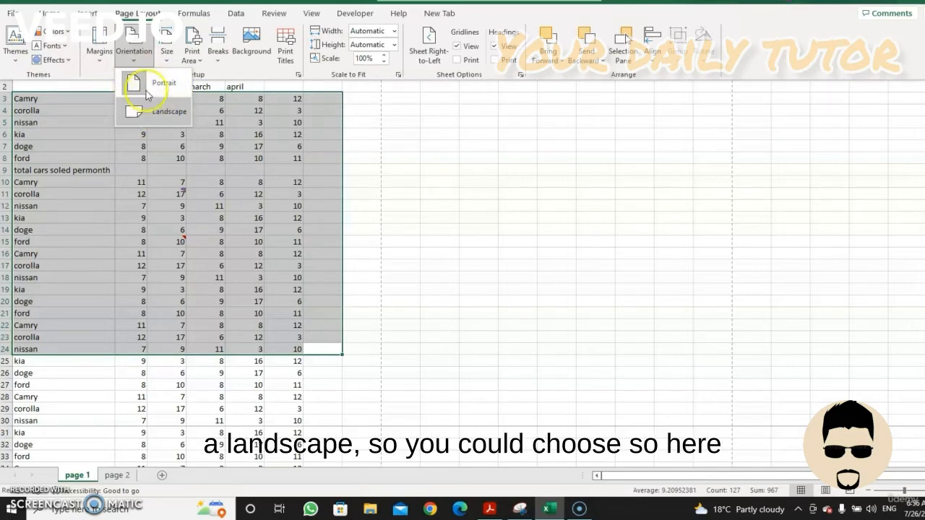
Switch the sheet's page orientation to landscape and return it to portrait
{"action": "left_click", "coordinate": [146, 114]}
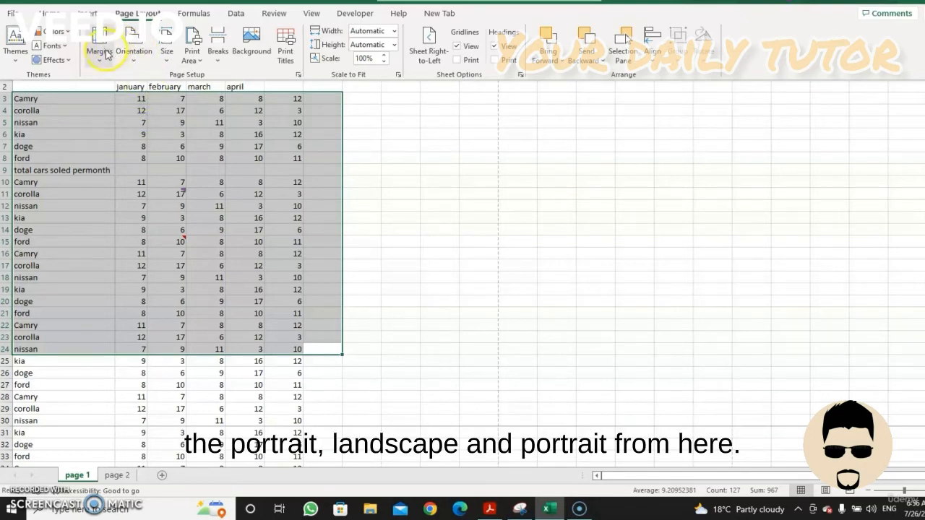
{"action": "left_click", "coordinate": [133, 58]}
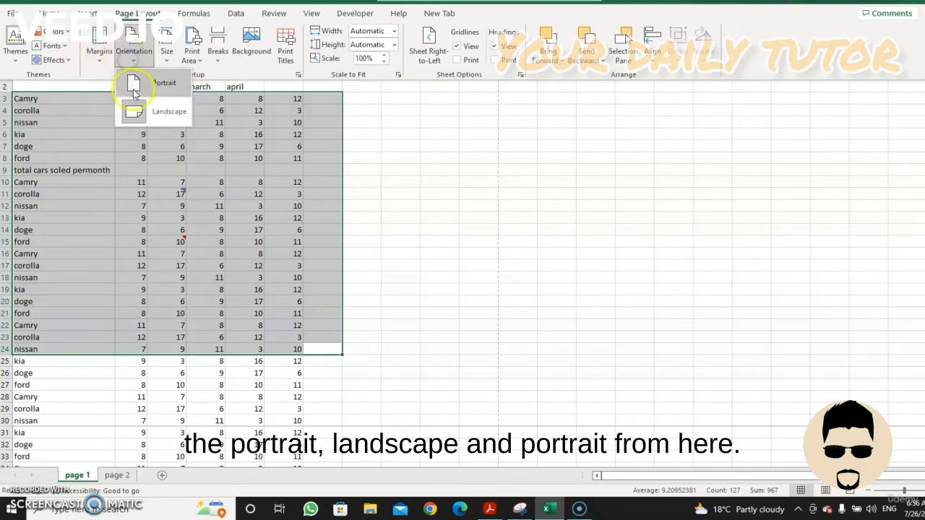
{"action": "left_click", "coordinate": [130, 91]}
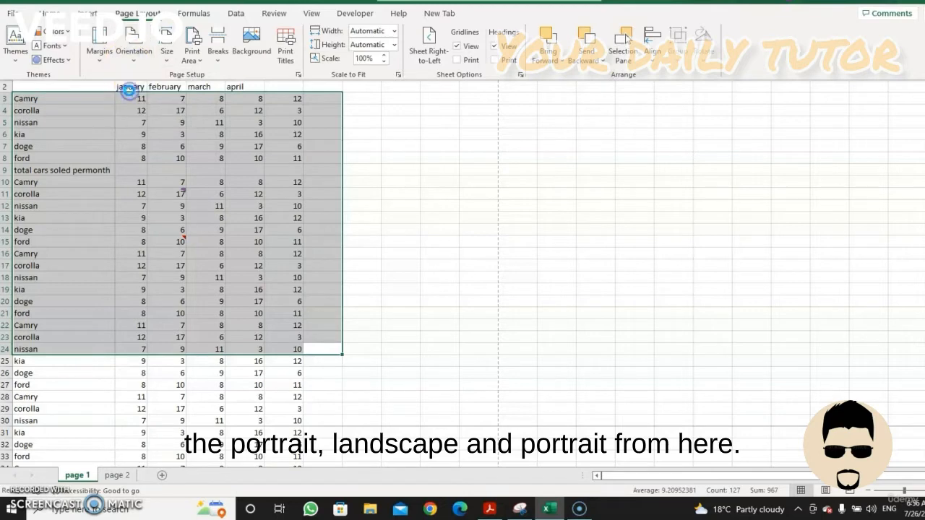
Check the available paper sizes and print area options, and deselect the data range by selecting cell H13
{"action": "left_click", "coordinate": [167, 63]}
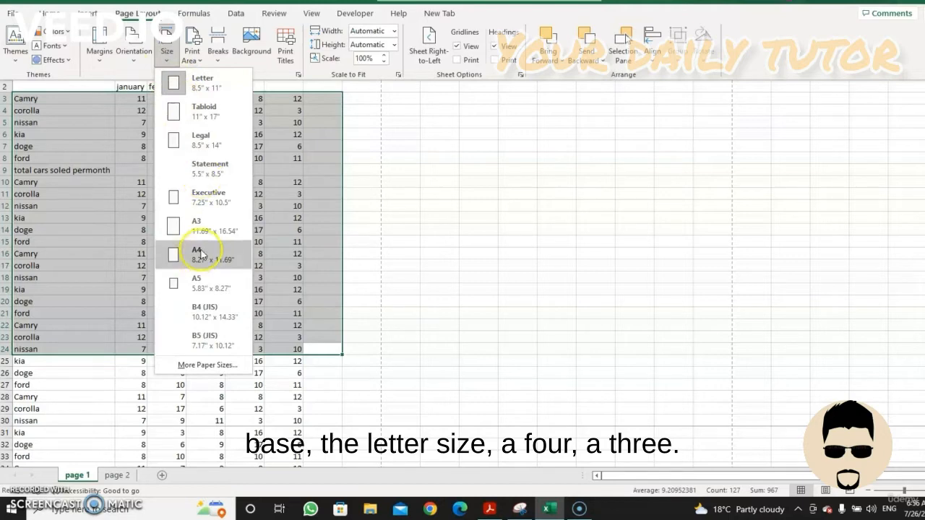
{"action": "left_click", "coordinate": [201, 228]}
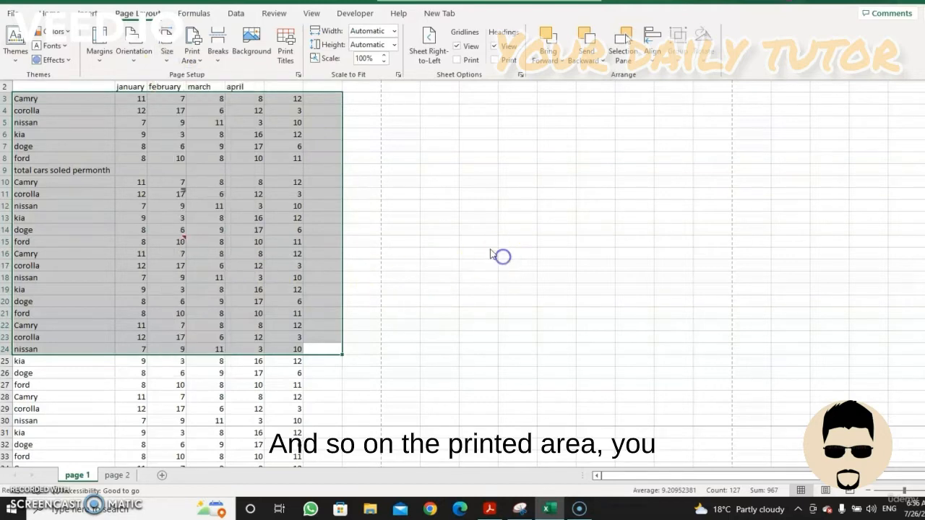
{"action": "left_click", "coordinate": [193, 54]}
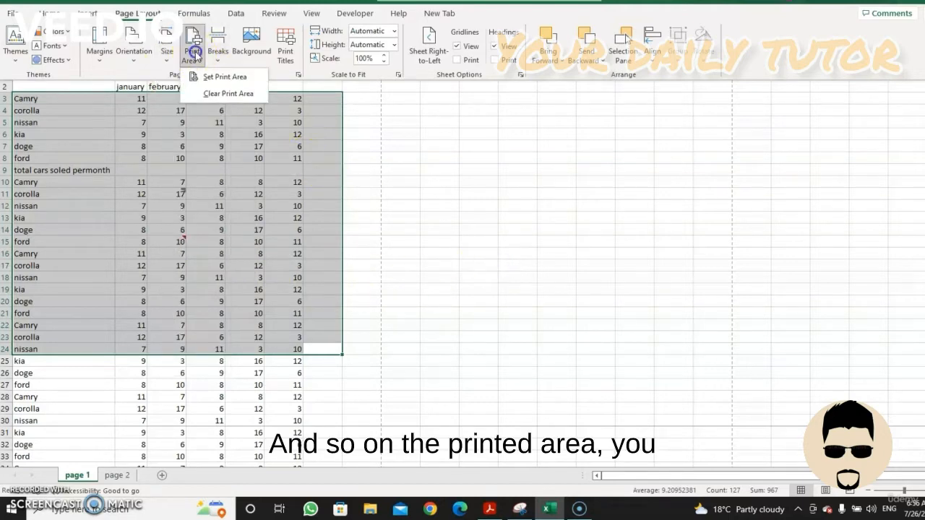
{"action": "left_click", "coordinate": [215, 95]}
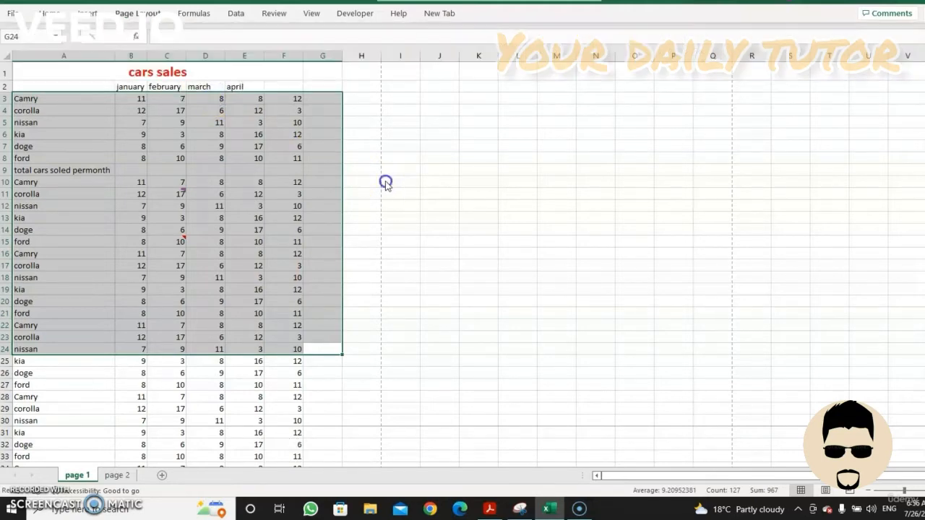
{"action": "left_click", "coordinate": [347, 224]}
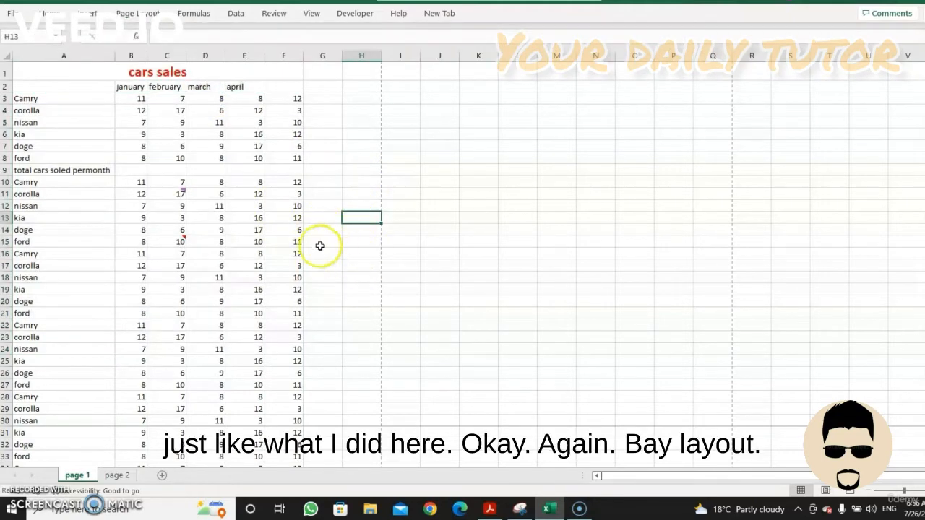
Set custom page margins of 1.25 at the top and 1.5 at the bottom, centred on the page horizontally and vertically
{"action": "left_click", "coordinate": [125, 15]}
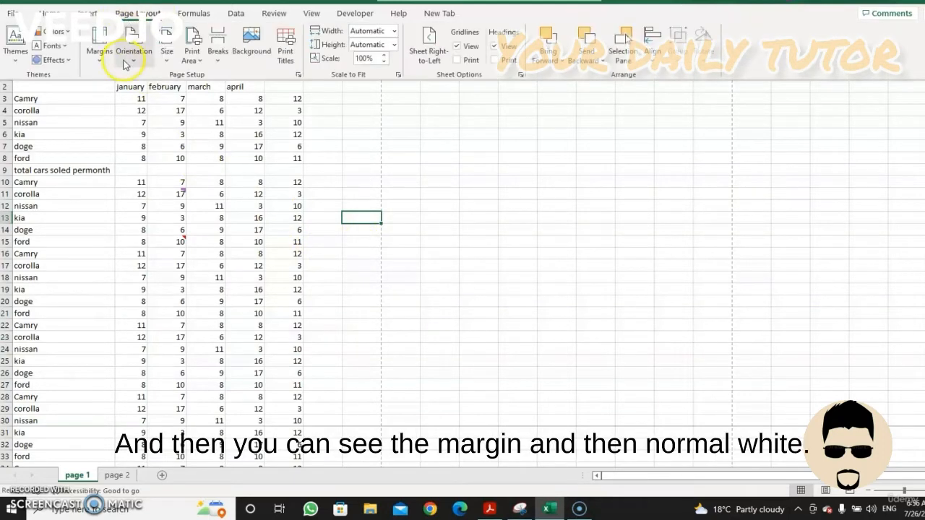
{"action": "left_click", "coordinate": [101, 40]}
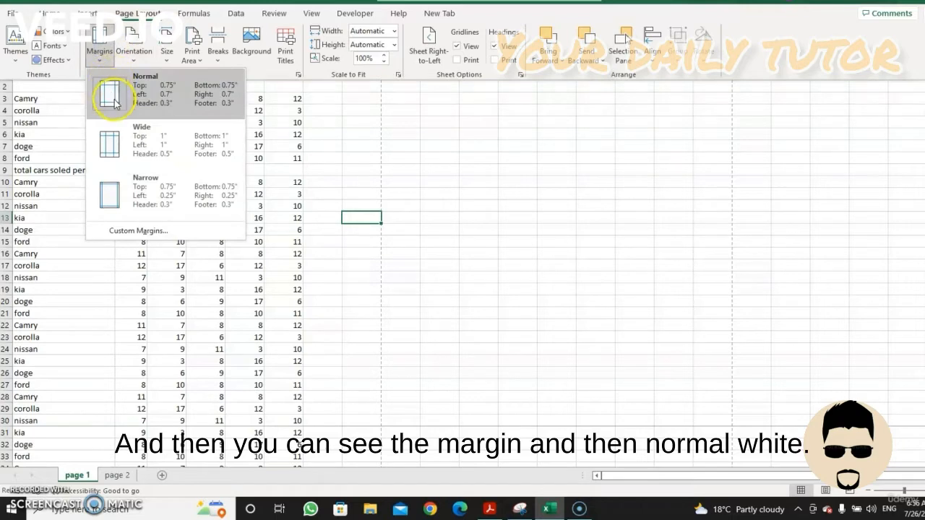
{"action": "left_click", "coordinate": [130, 232]}
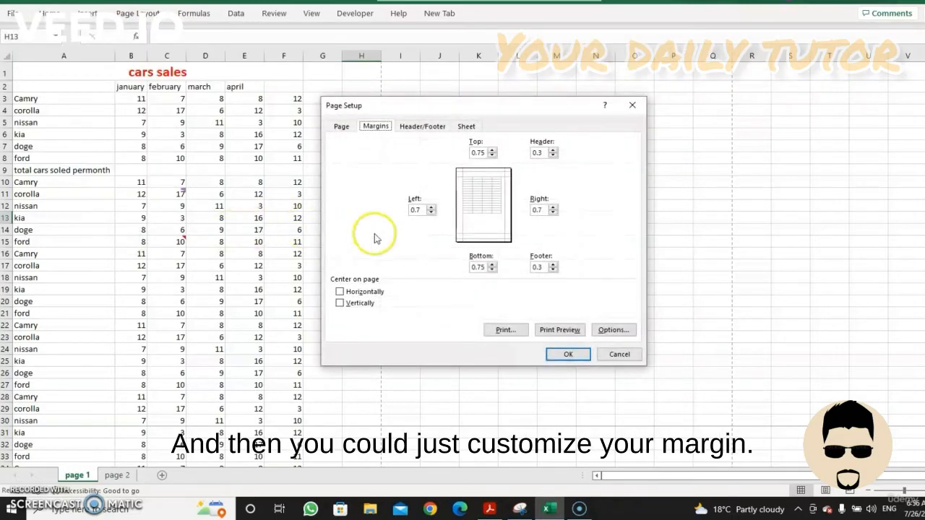
{"action": "left_click", "coordinate": [492, 151]}
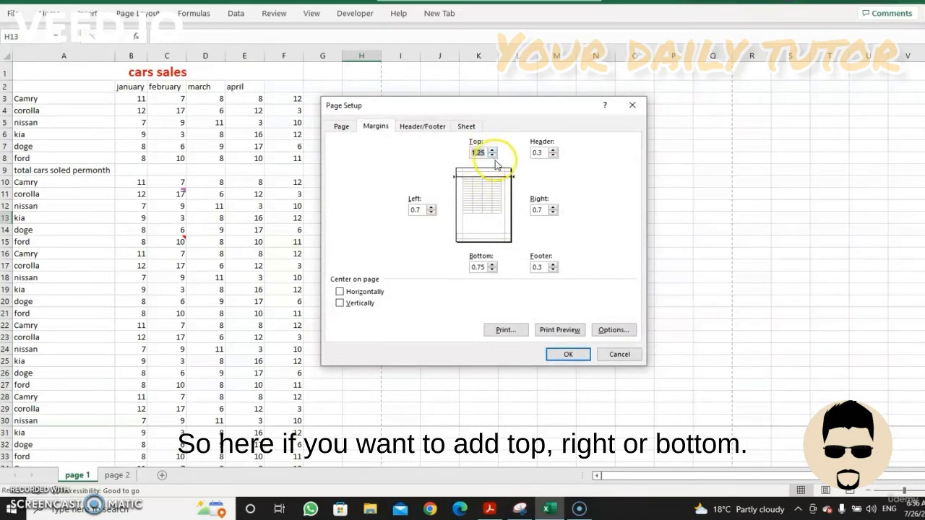
{"action": "left_click", "coordinate": [492, 265]}
{"action": "left_click", "coordinate": [492, 264]}
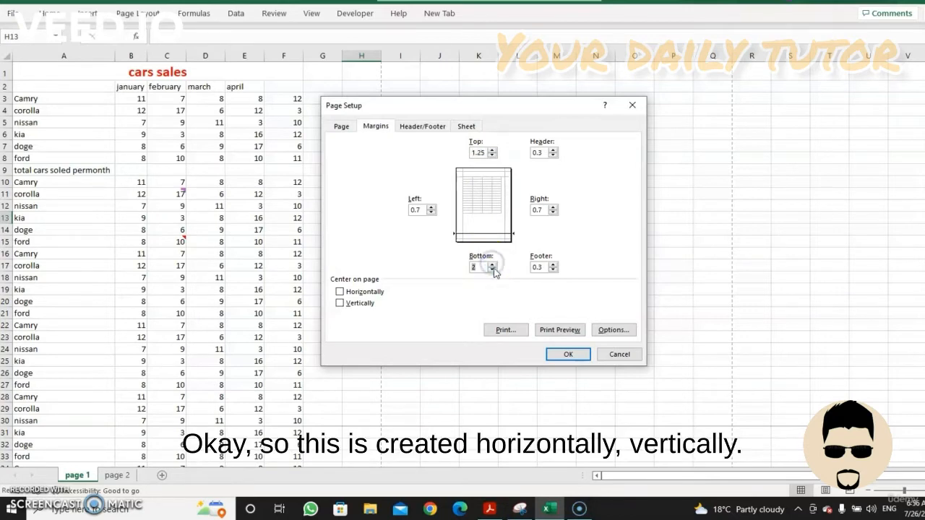
{"action": "left_click", "coordinate": [339, 292]}
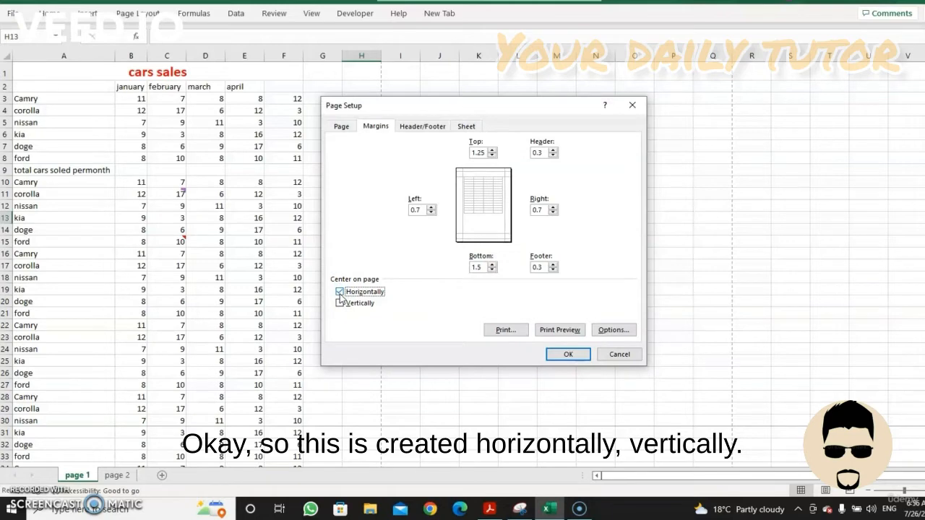
{"action": "left_click", "coordinate": [340, 303]}
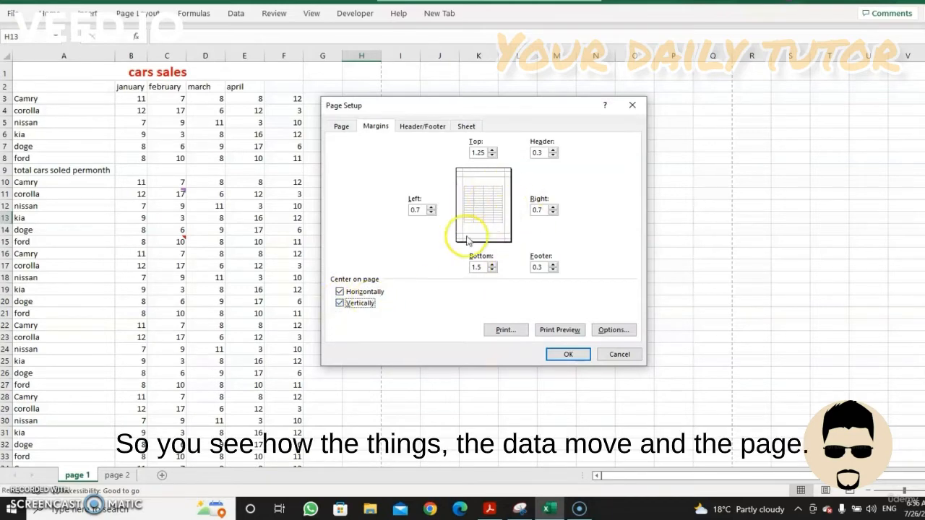
Review the header/footer and sheet page settings, and preview the printout before returning to the worksheet
{"action": "left_click", "coordinate": [421, 128]}
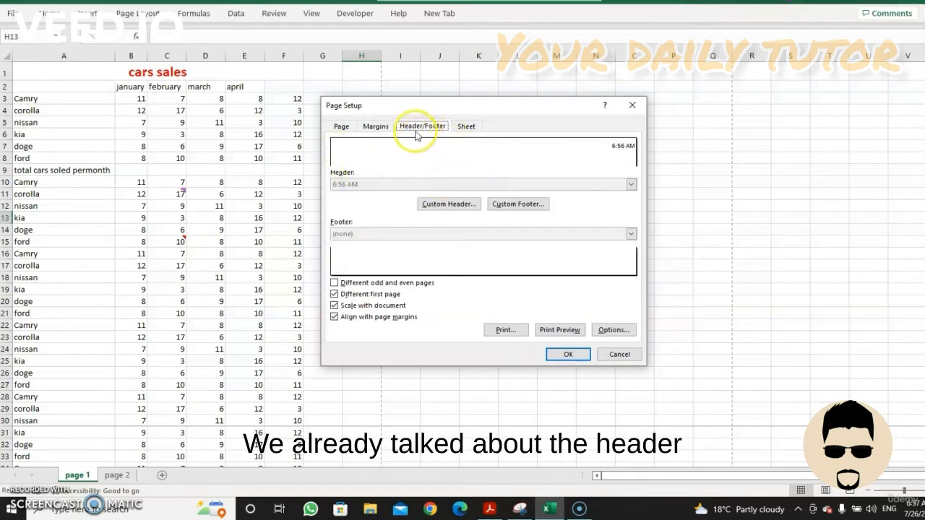
{"action": "left_click", "coordinate": [466, 127]}
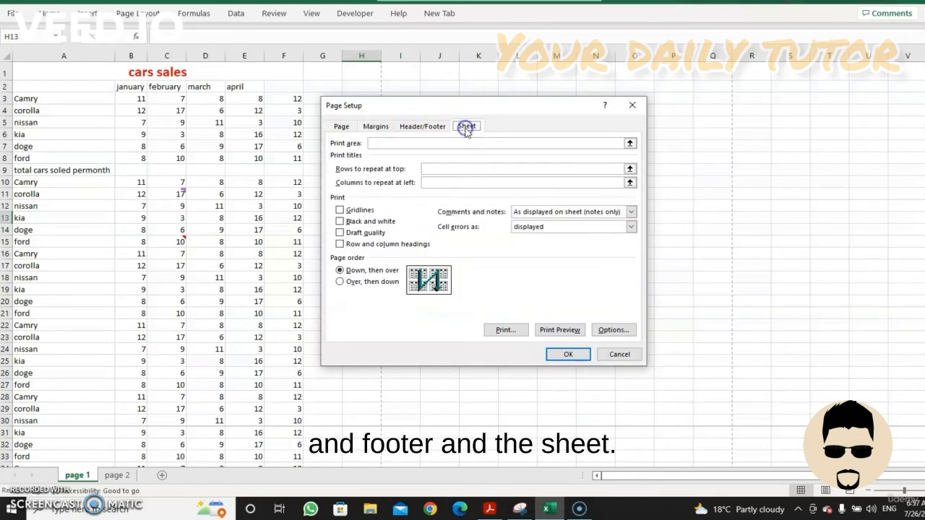
{"action": "left_click", "coordinate": [376, 128]}
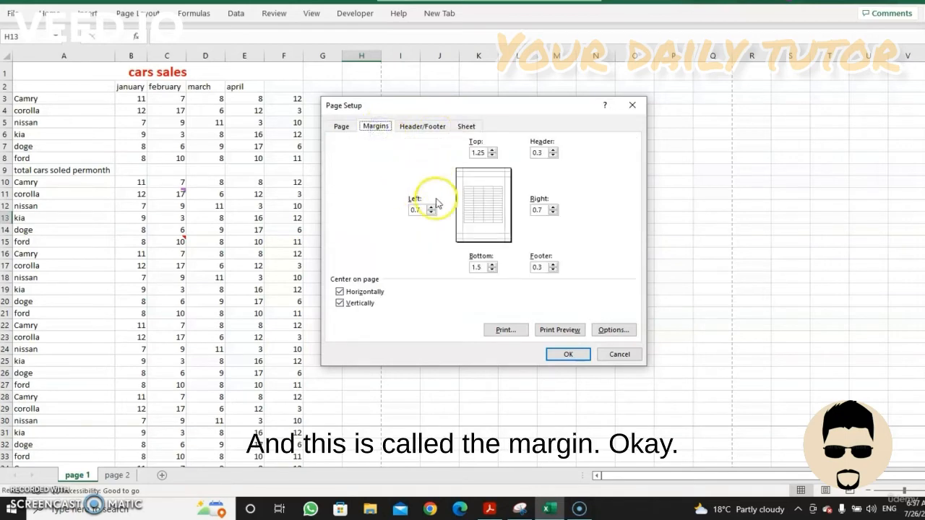
{"action": "left_click", "coordinate": [572, 329]}
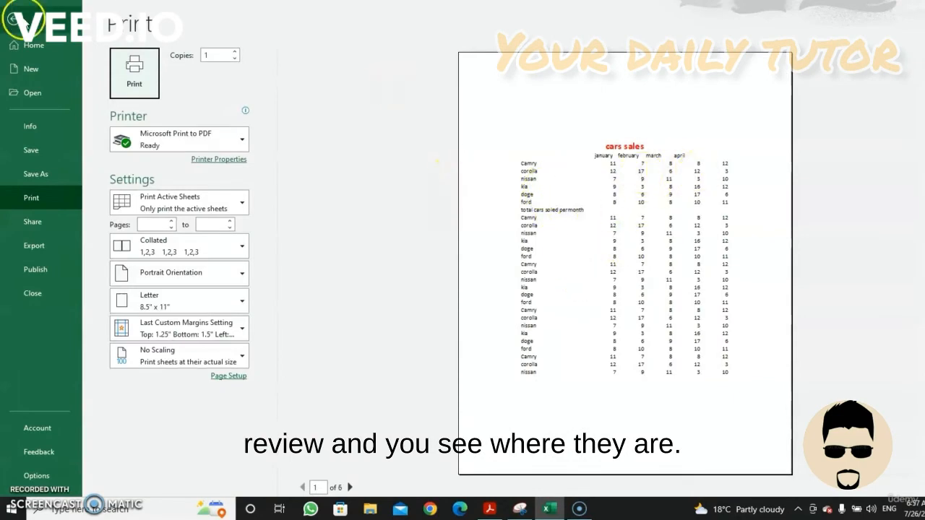
{"action": "left_click", "coordinate": [13, 19]}
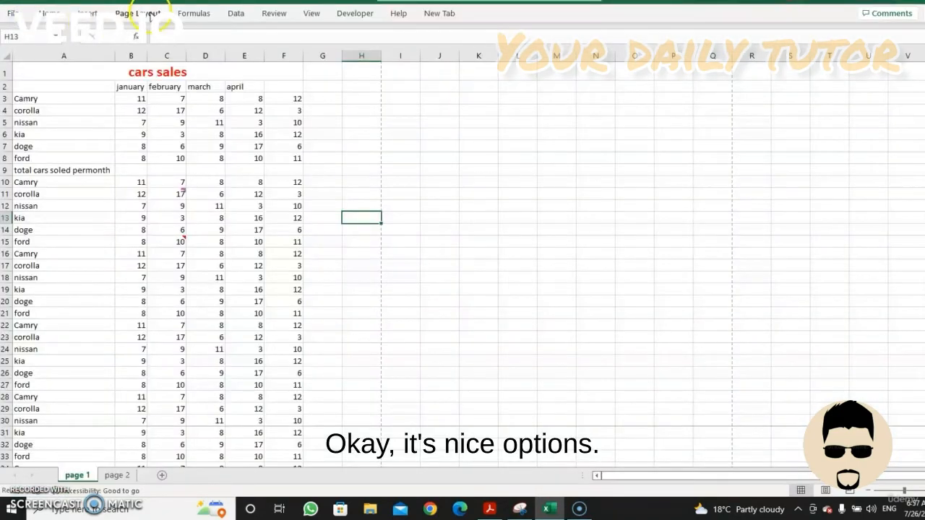
Apply the Screenshot (58) picture from the Screenshots folder as the sheet background, and undo it
{"action": "left_click", "coordinate": [148, 15]}
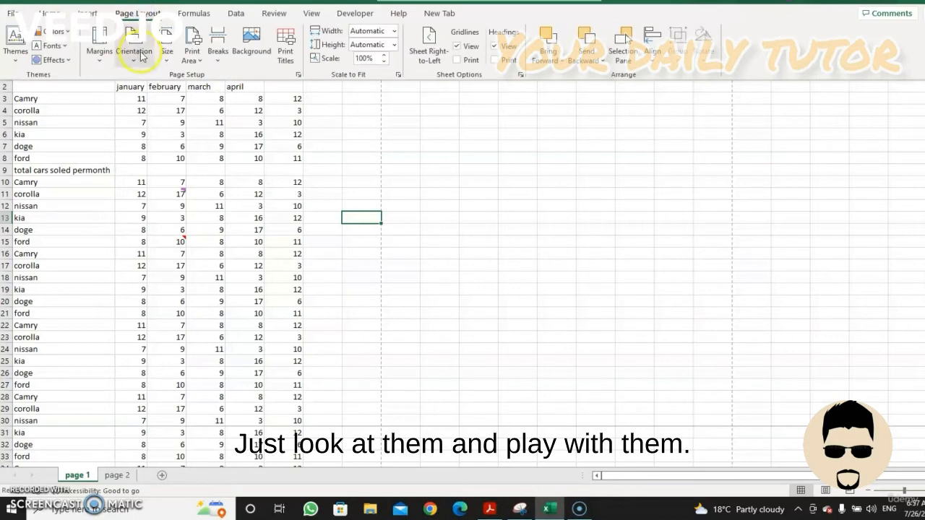
{"action": "left_click", "coordinate": [250, 58]}
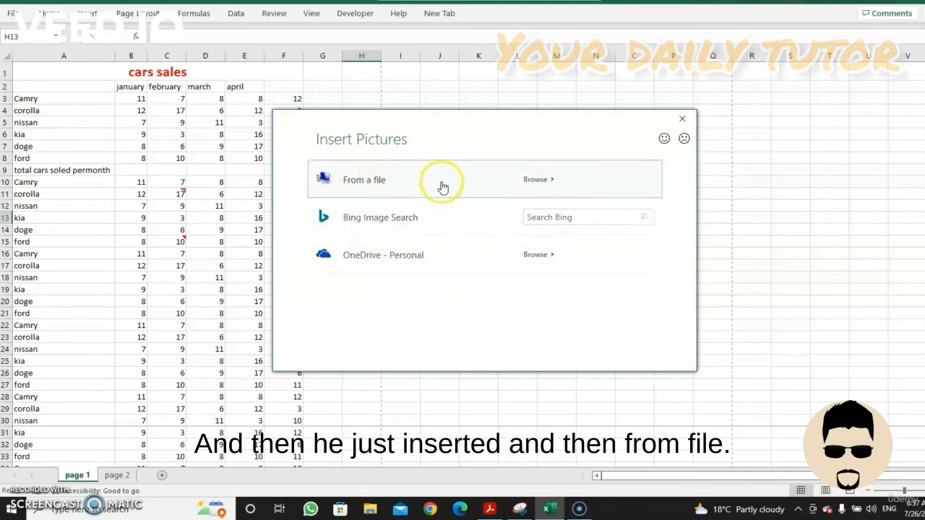
{"action": "left_click", "coordinate": [540, 184]}
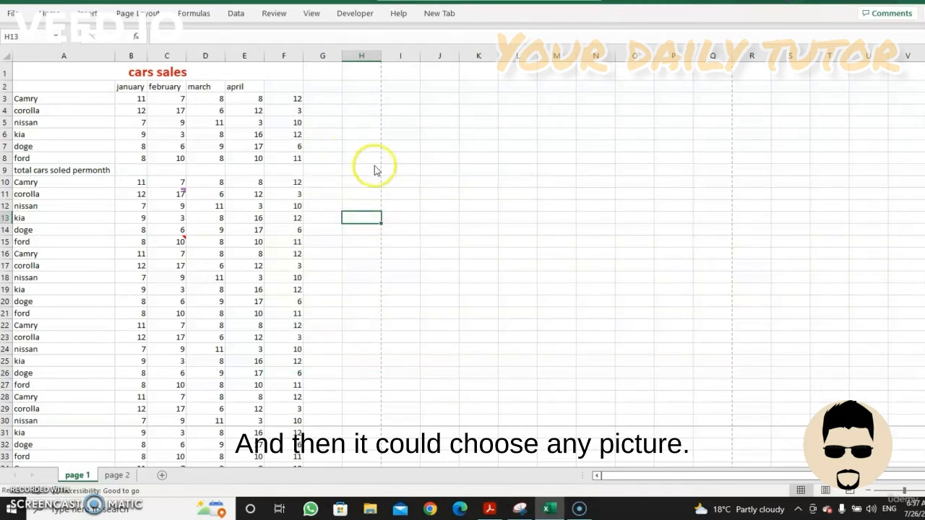
{"action": "double_click", "coordinate": [297, 103]}
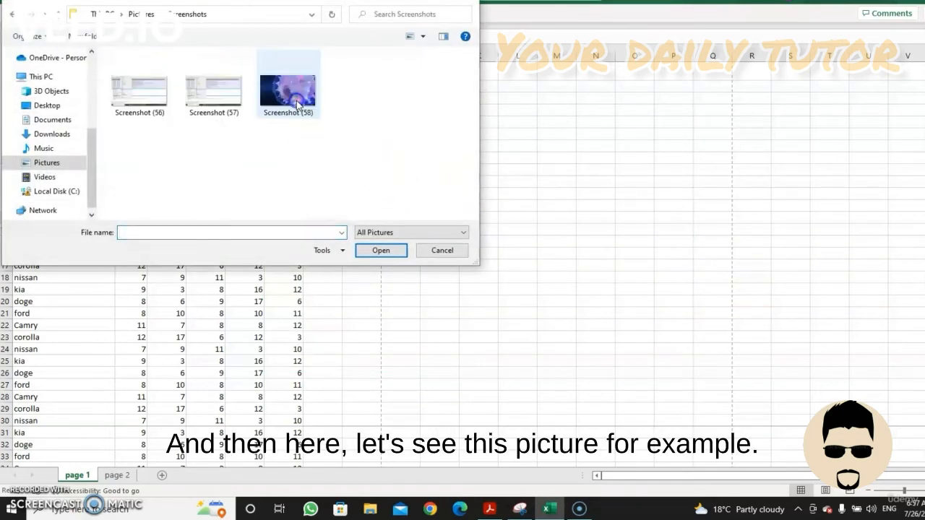
{"action": "double_click", "coordinate": [304, 105]}
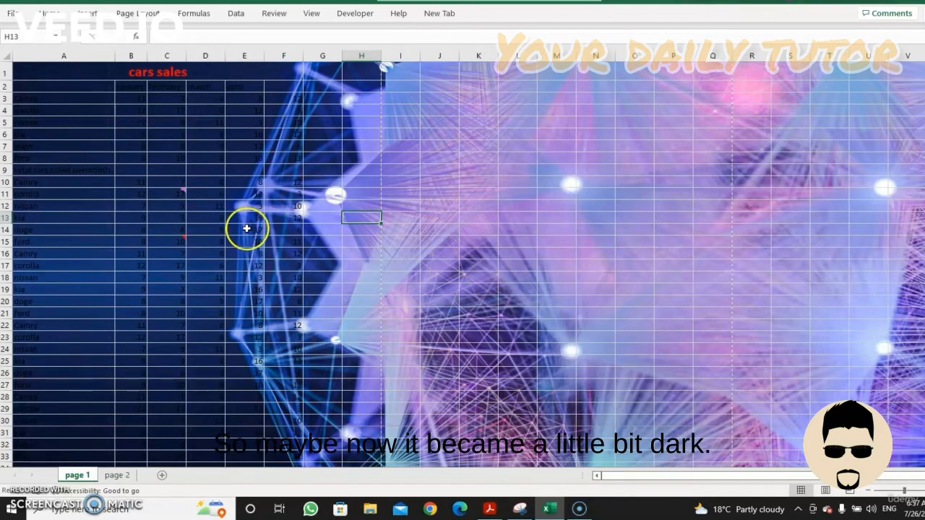
{"action": "mouse_move", "coordinate": [183, 192]}
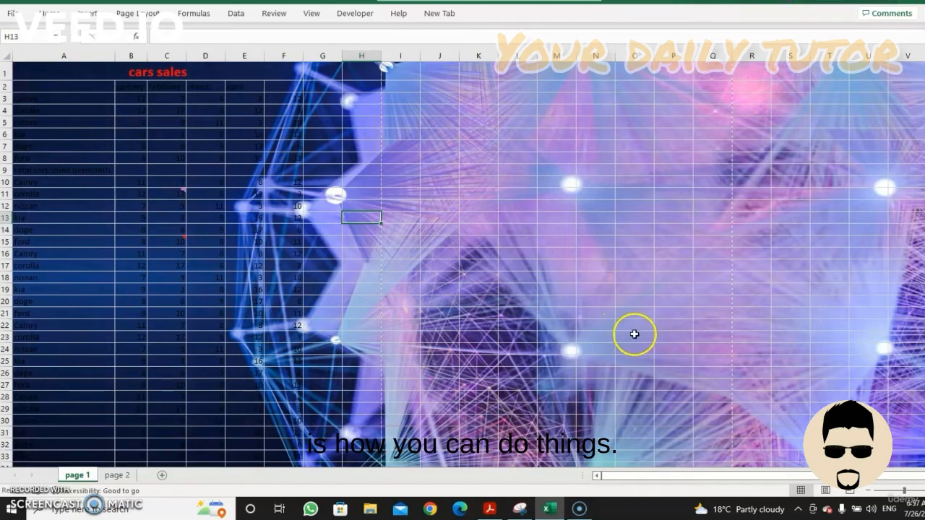
{"action": "key", "text": "ctrl+z"}
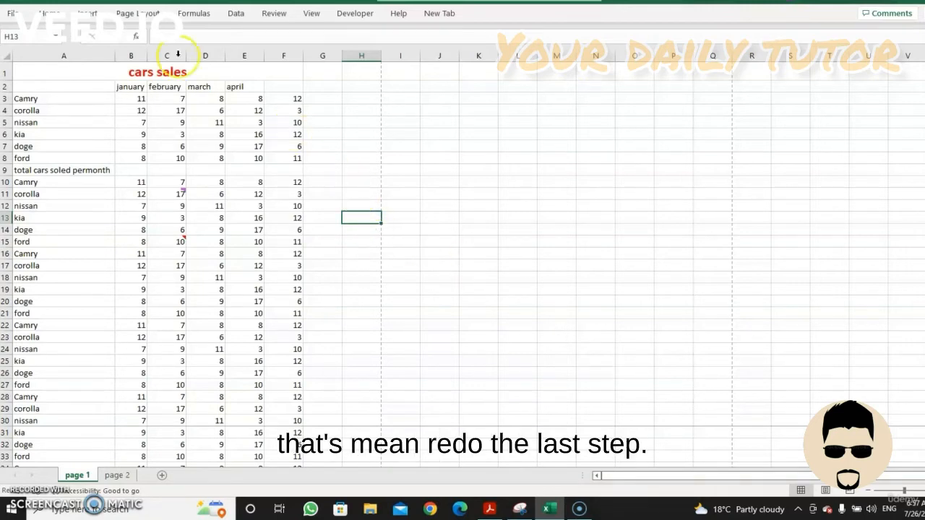
Set the print scaling of the active sheet to Fit Sheet on One Page
{"action": "left_click", "coordinate": [141, 13]}
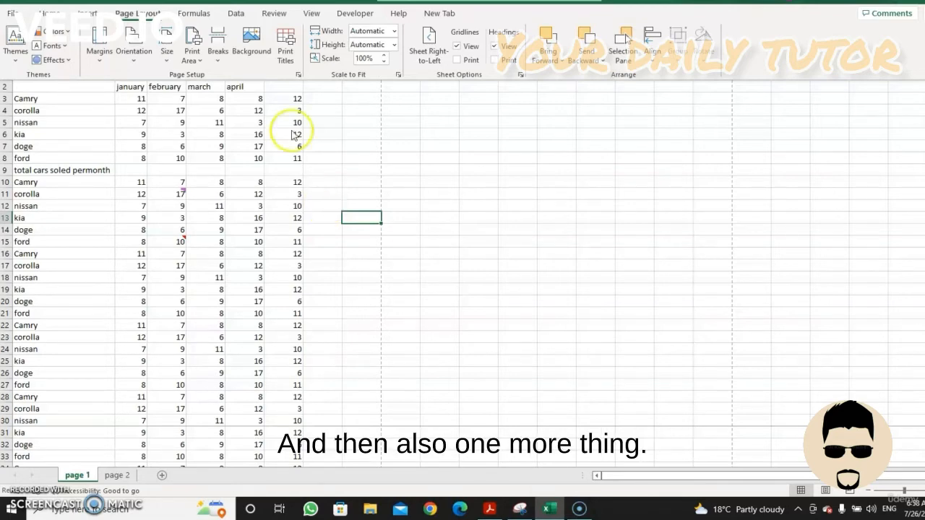
{"action": "left_click", "coordinate": [11, 14]}
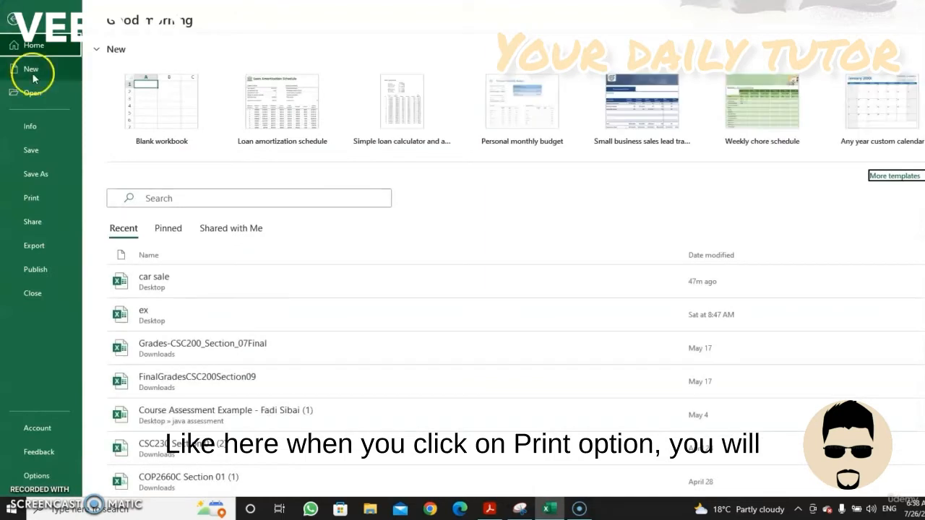
{"action": "left_click", "coordinate": [33, 198]}
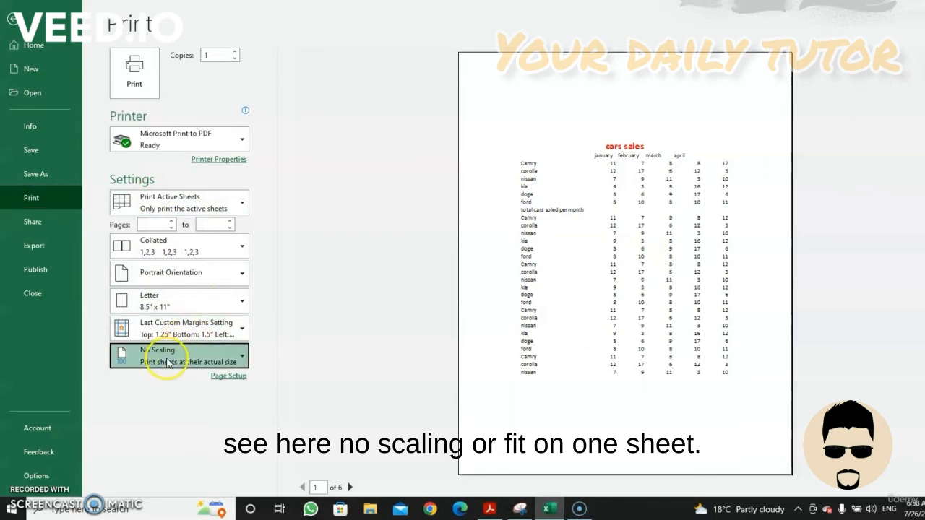
{"action": "left_click", "coordinate": [167, 362]}
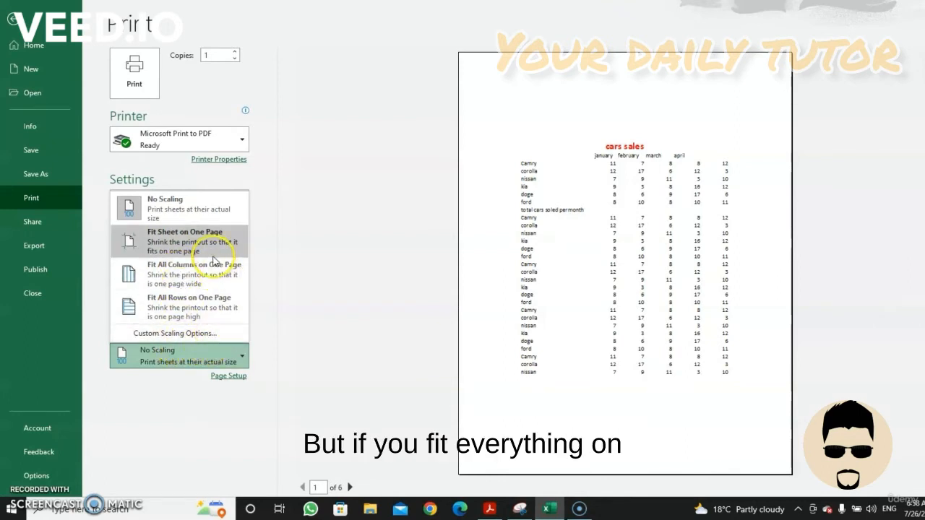
{"action": "left_click", "coordinate": [208, 253]}
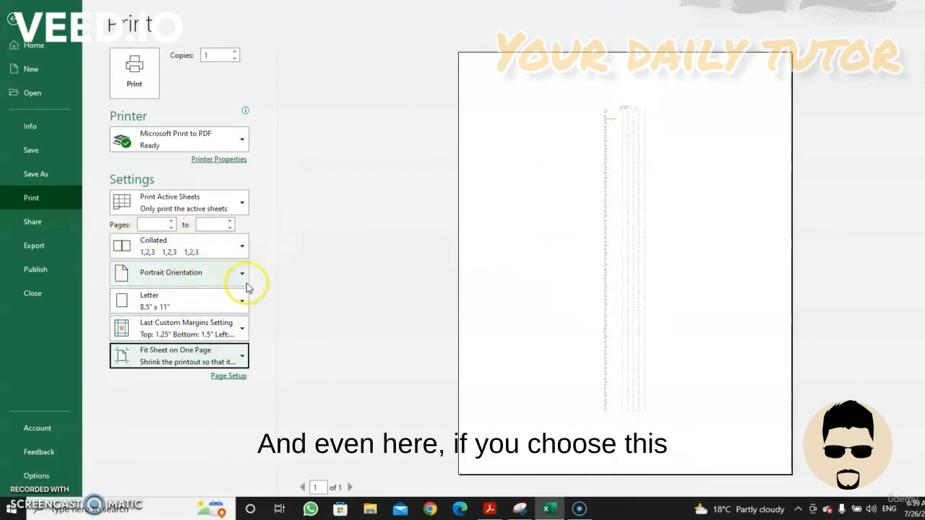
Switch the print orientation to Landscape Orientation and back to Portrait Orientation
{"action": "left_click", "coordinate": [150, 279]}
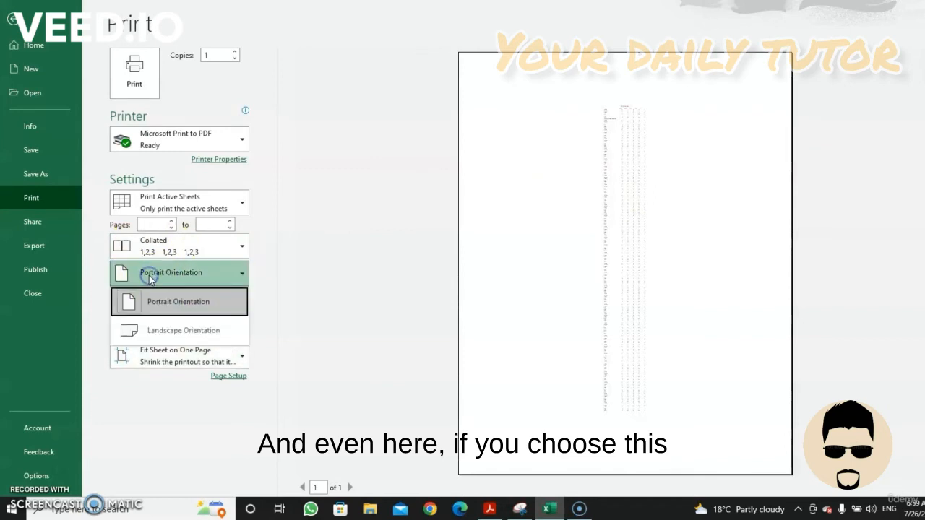
{"action": "left_click", "coordinate": [143, 332]}
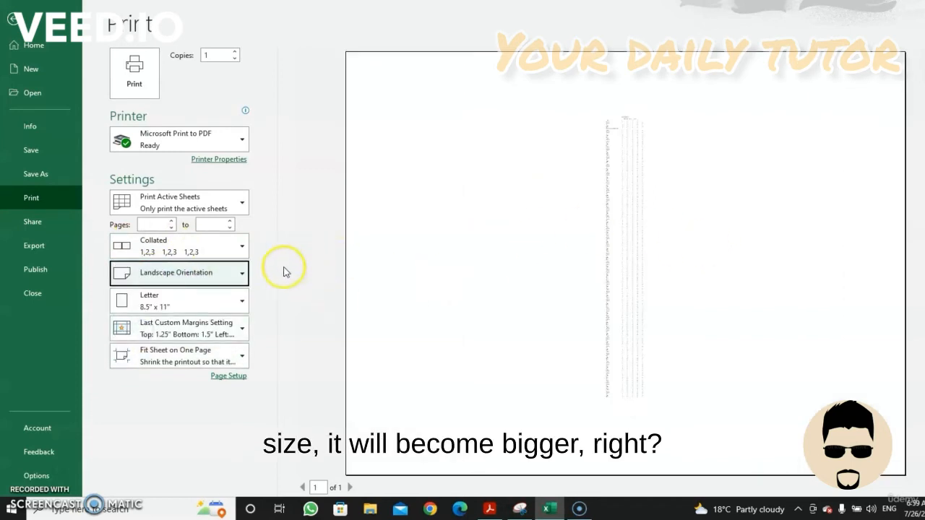
{"action": "left_click", "coordinate": [220, 276]}
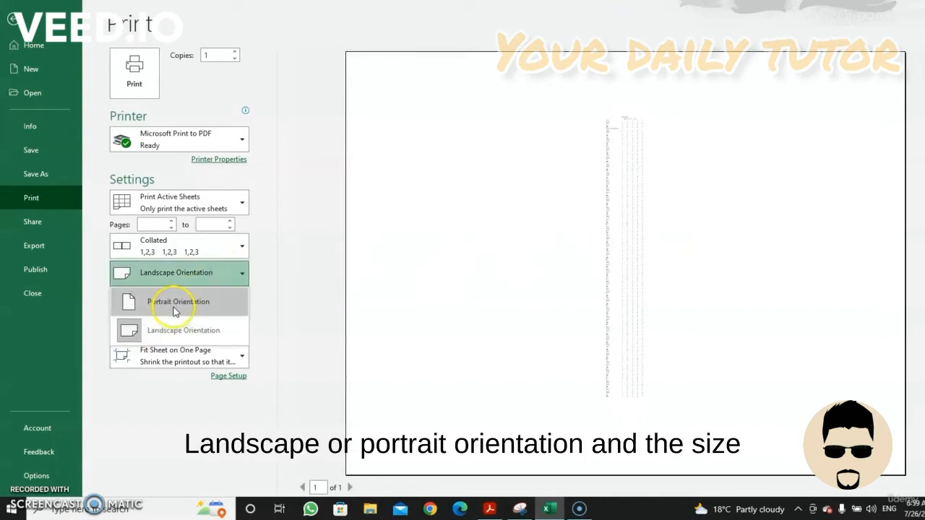
{"action": "left_click", "coordinate": [174, 309]}
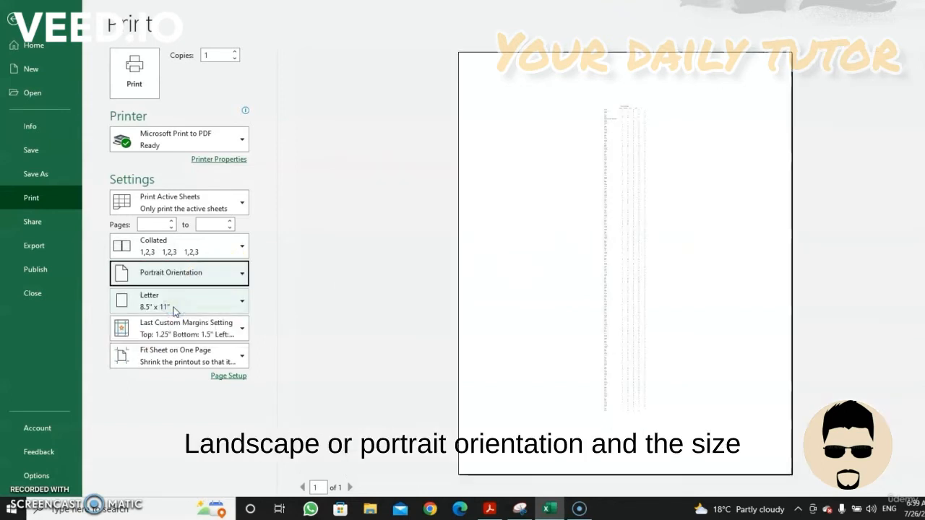
Set the print scaling of the active sheet to No Scaling
{"action": "left_click", "coordinate": [165, 356]}
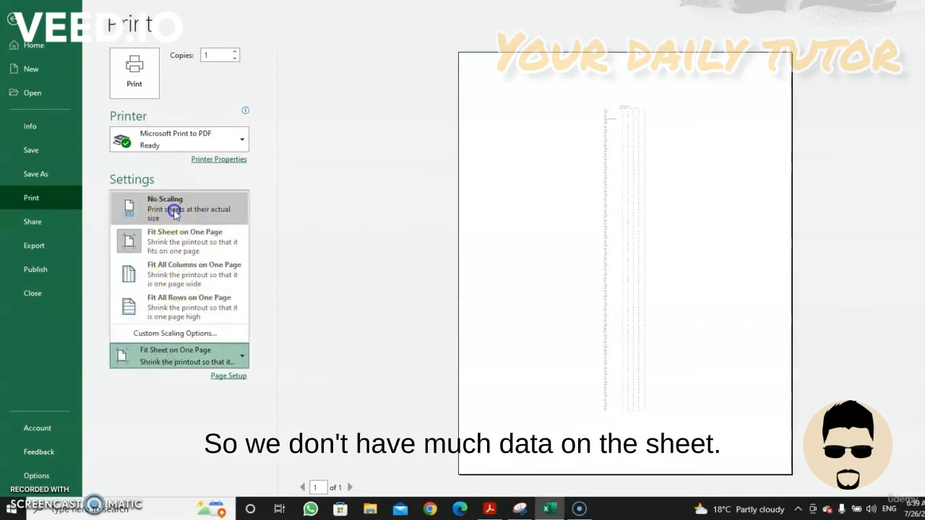
{"action": "left_click", "coordinate": [174, 212]}
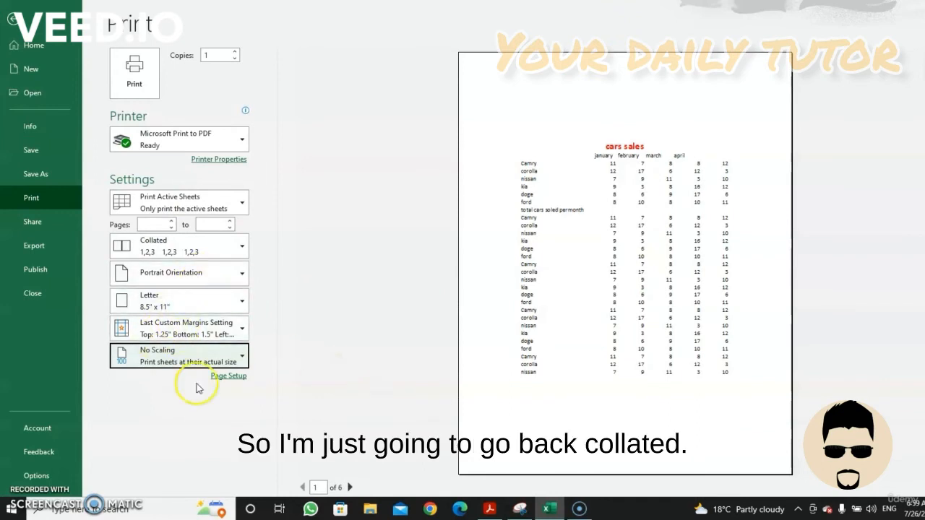
Compare the collation options by setting the printout to Uncollated and restoring it to Collated
{"action": "left_click", "coordinate": [170, 253]}
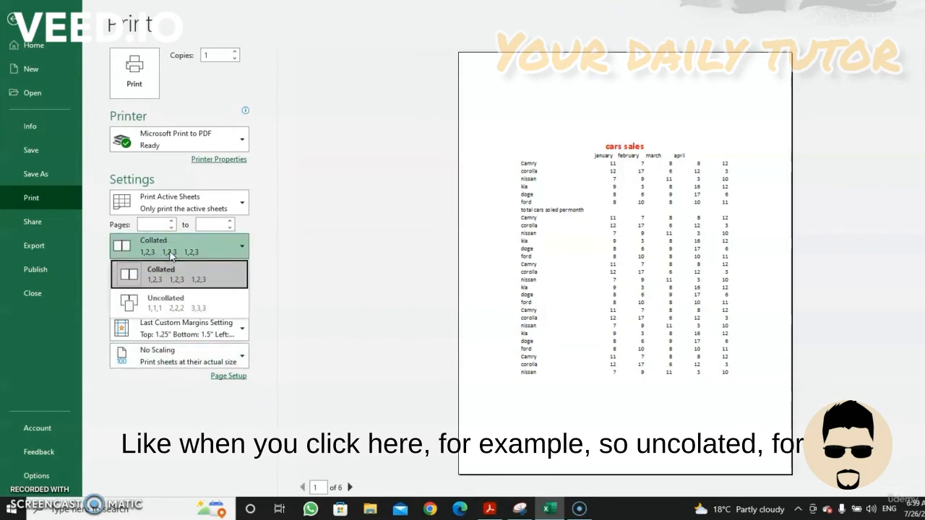
{"action": "left_click", "coordinate": [144, 247]}
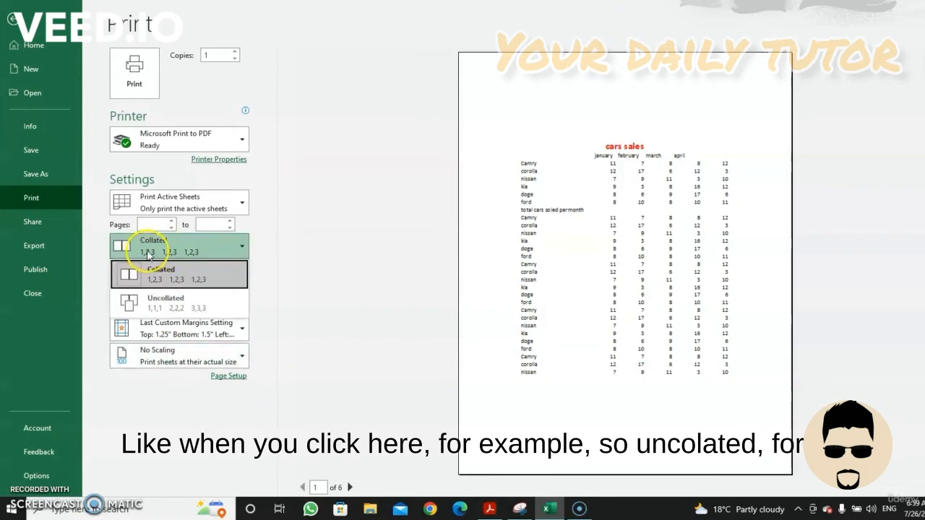
{"action": "left_click", "coordinate": [182, 267]}
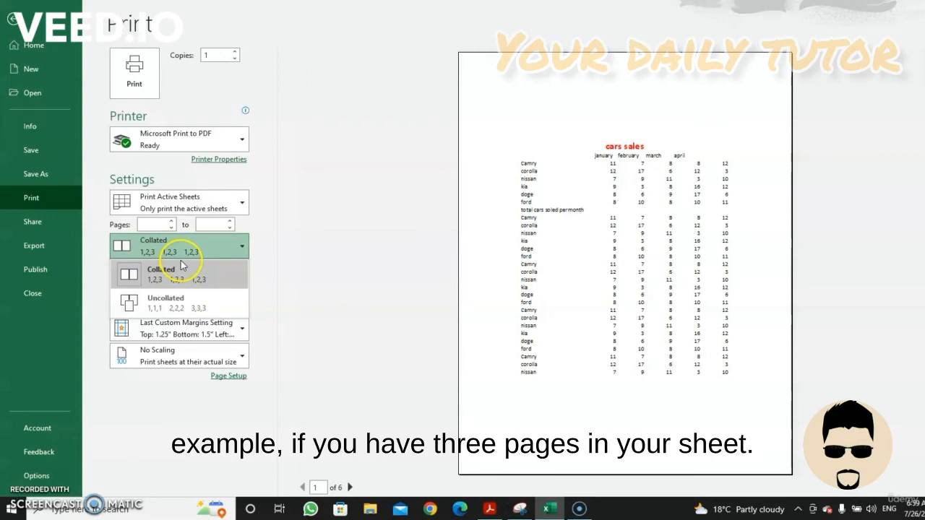
{"action": "left_click", "coordinate": [174, 252]}
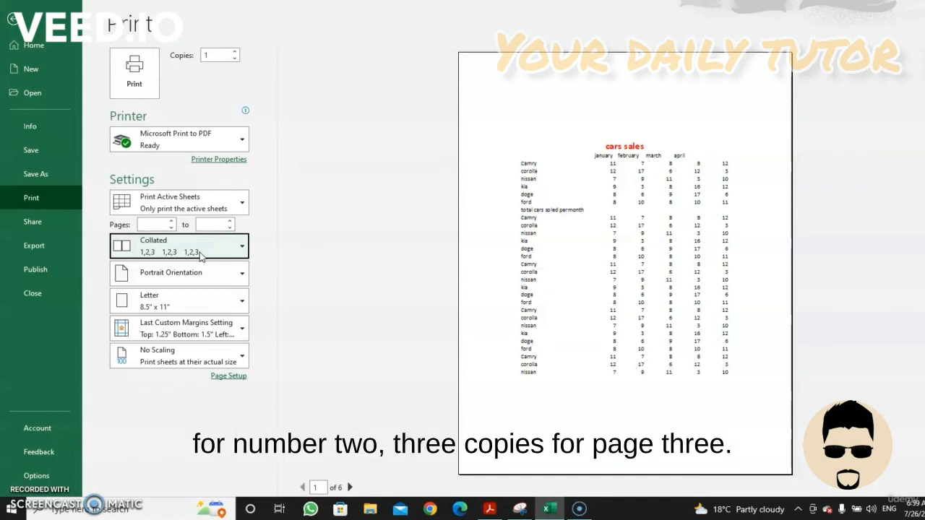
{"action": "left_click", "coordinate": [162, 253]}
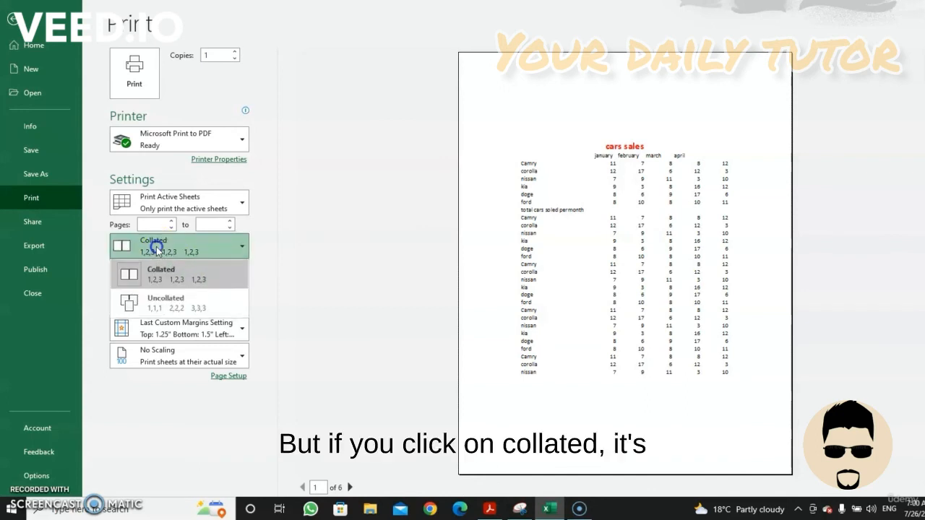
{"action": "left_click", "coordinate": [161, 301]}
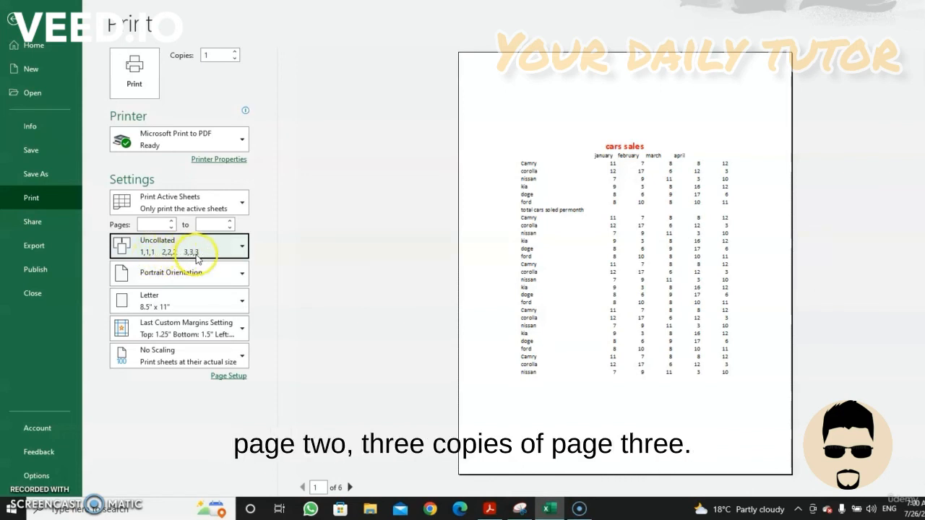
{"action": "left_click", "coordinate": [192, 251]}
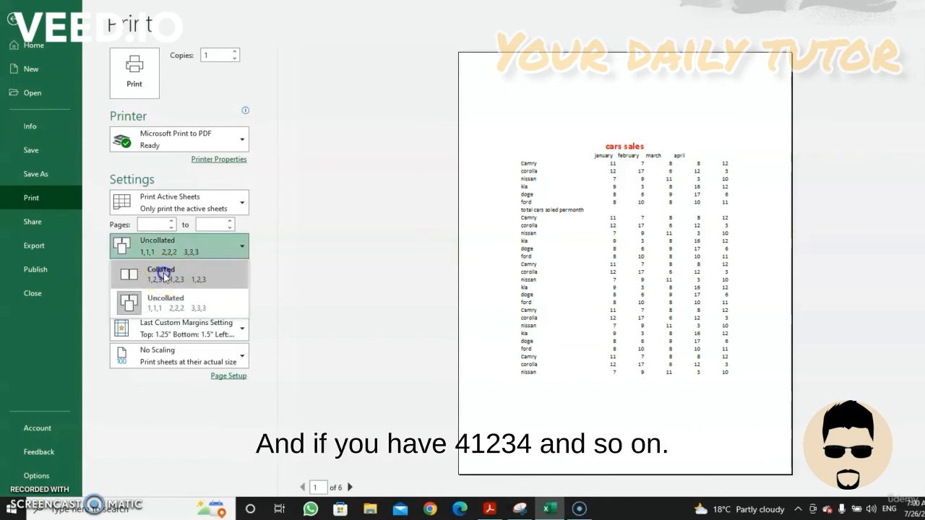
{"action": "left_click", "coordinate": [163, 273]}
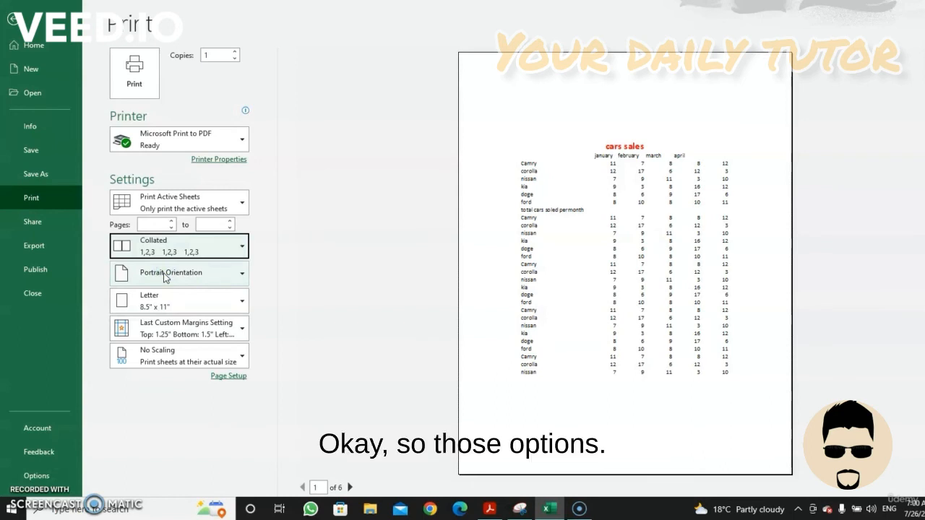
Review the available printers and the page setup options for orientation, scaling and paper size, and return to the worksheet
{"action": "left_click", "coordinate": [216, 143]}
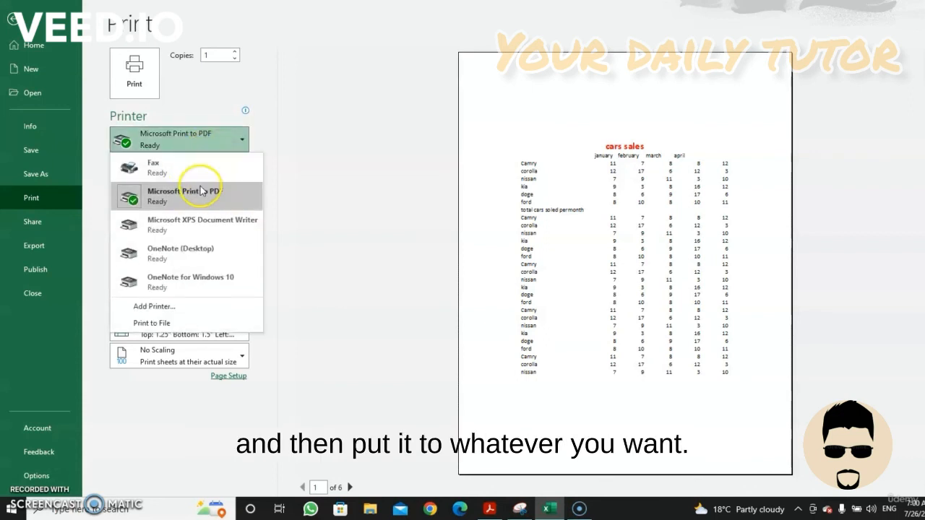
{"action": "left_click", "coordinate": [287, 172]}
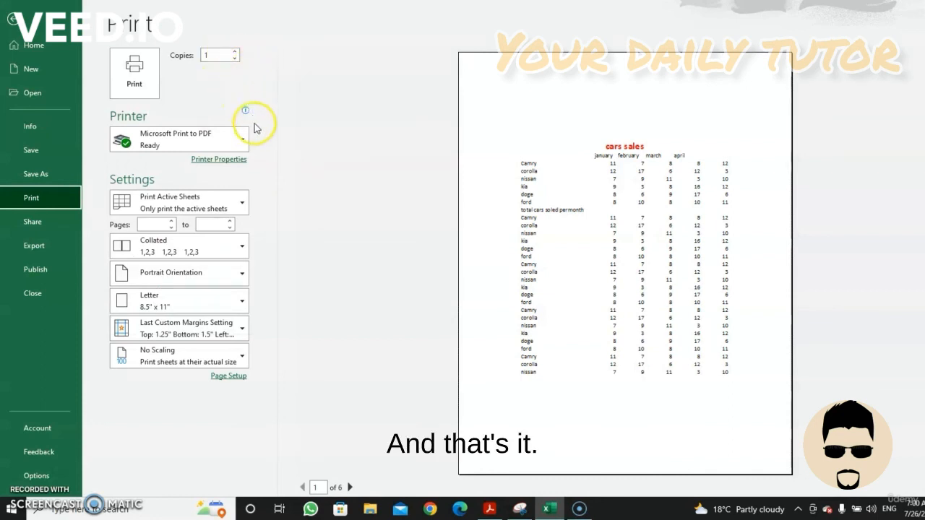
{"action": "left_click", "coordinate": [228, 376]}
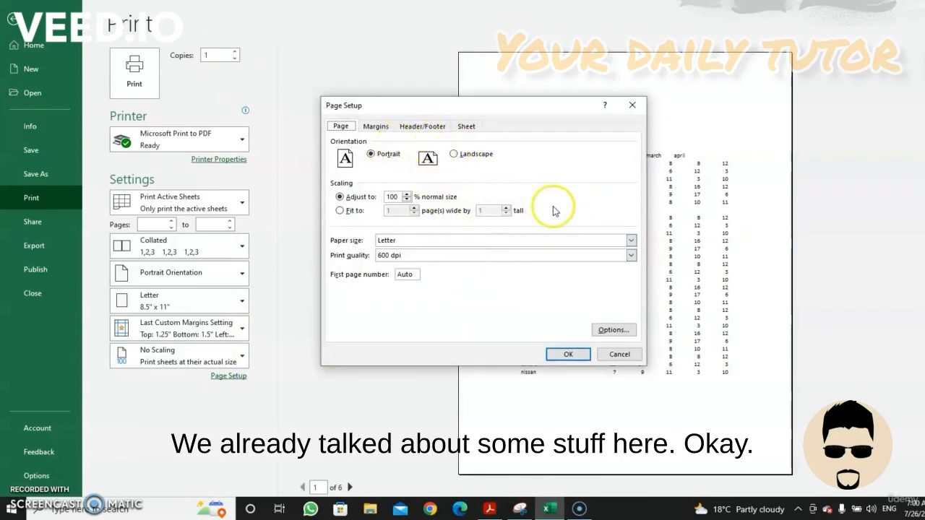
{"action": "left_click", "coordinate": [639, 109]}
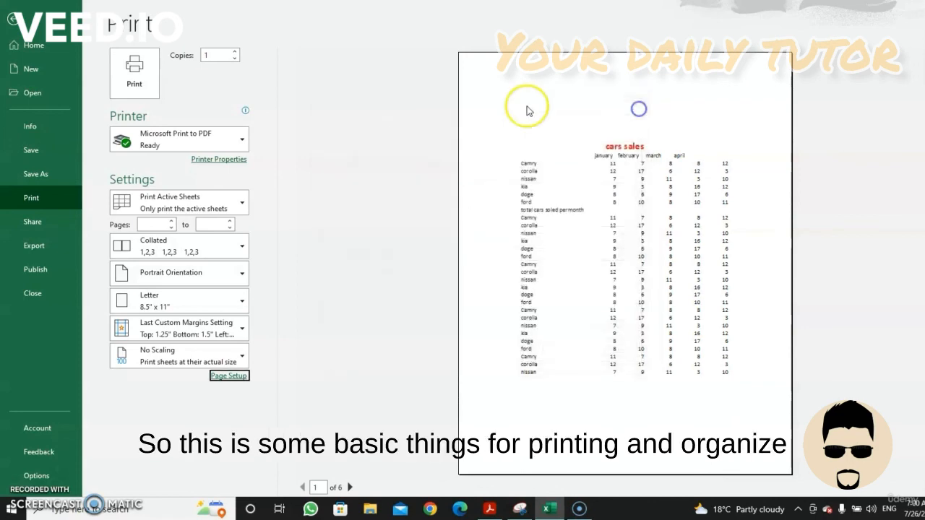
{"action": "left_click", "coordinate": [13, 19]}
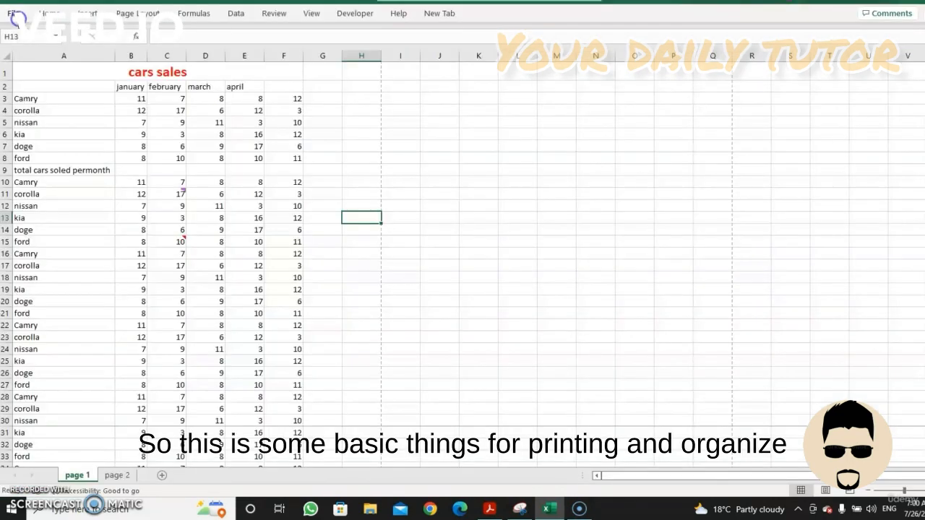